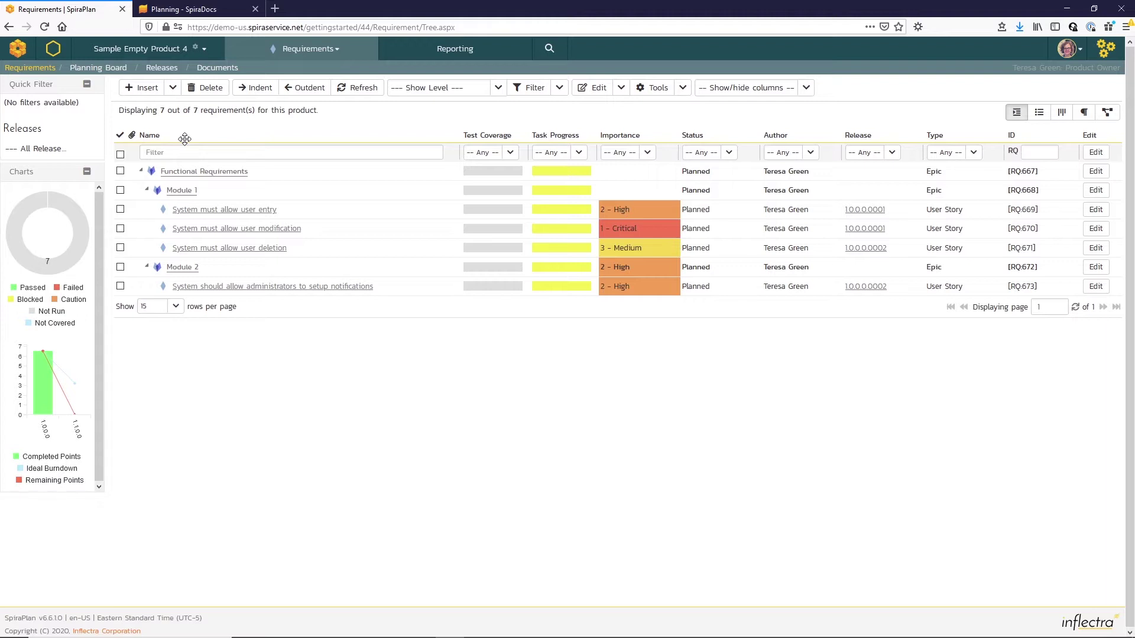
Switch from Requirements to the product's Tasks view, with all tasks Not Started
{"action": "left_click", "coordinate": [283, 52]}
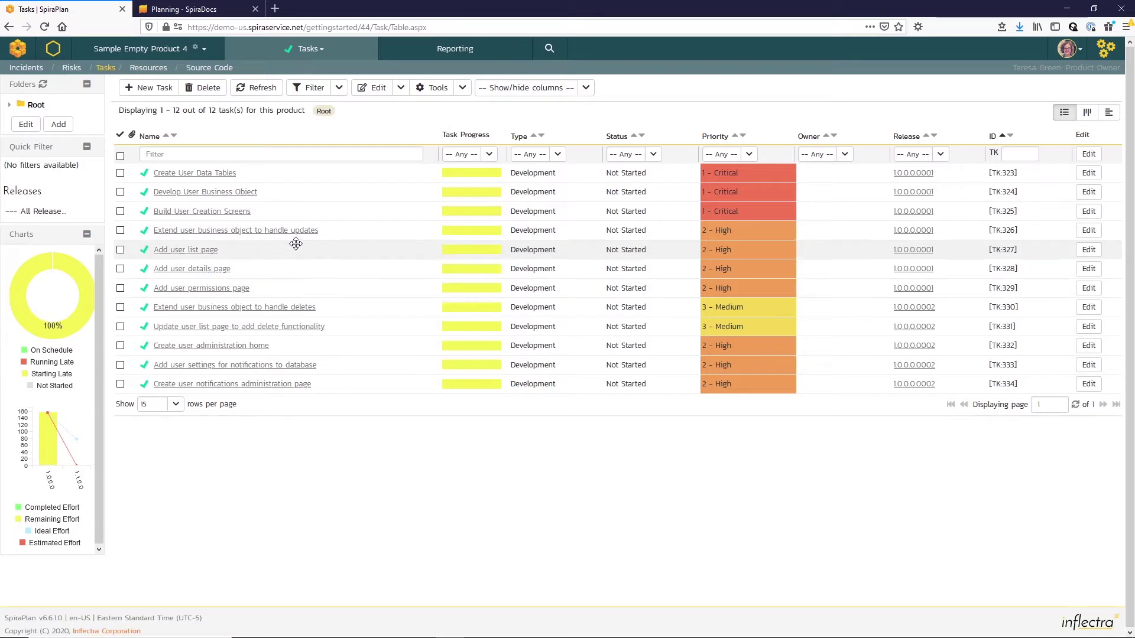
{"action": "mouse_move", "coordinate": [466, 223]}
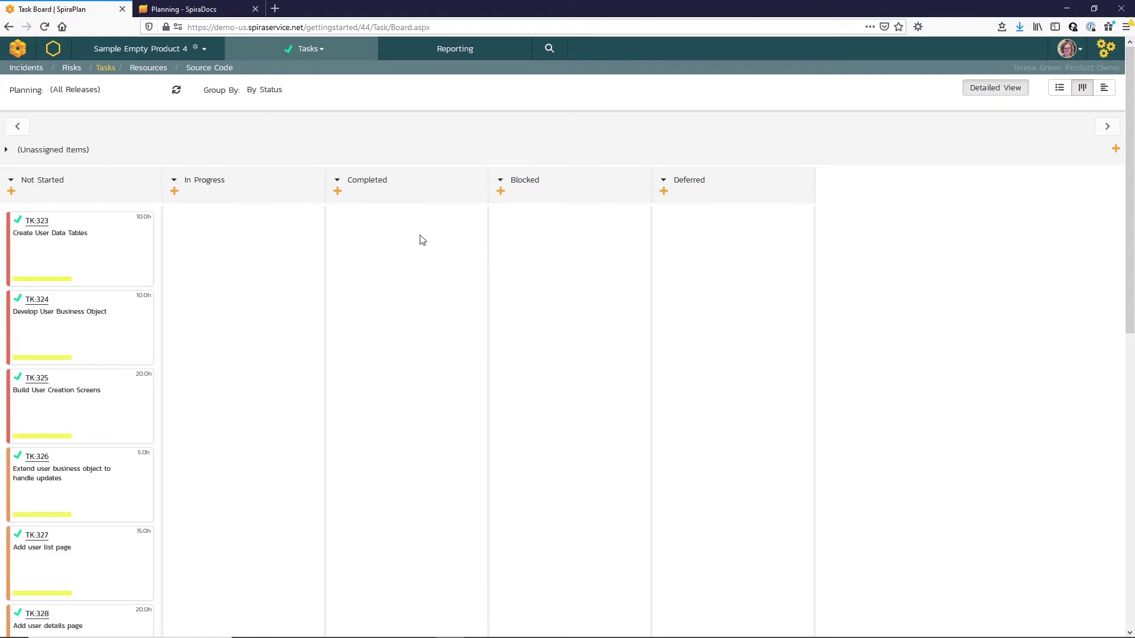
Filter the Task Board to release 1.0.0 - Release 1.0 and review its capacity
{"action": "left_click", "coordinate": [157, 93]}
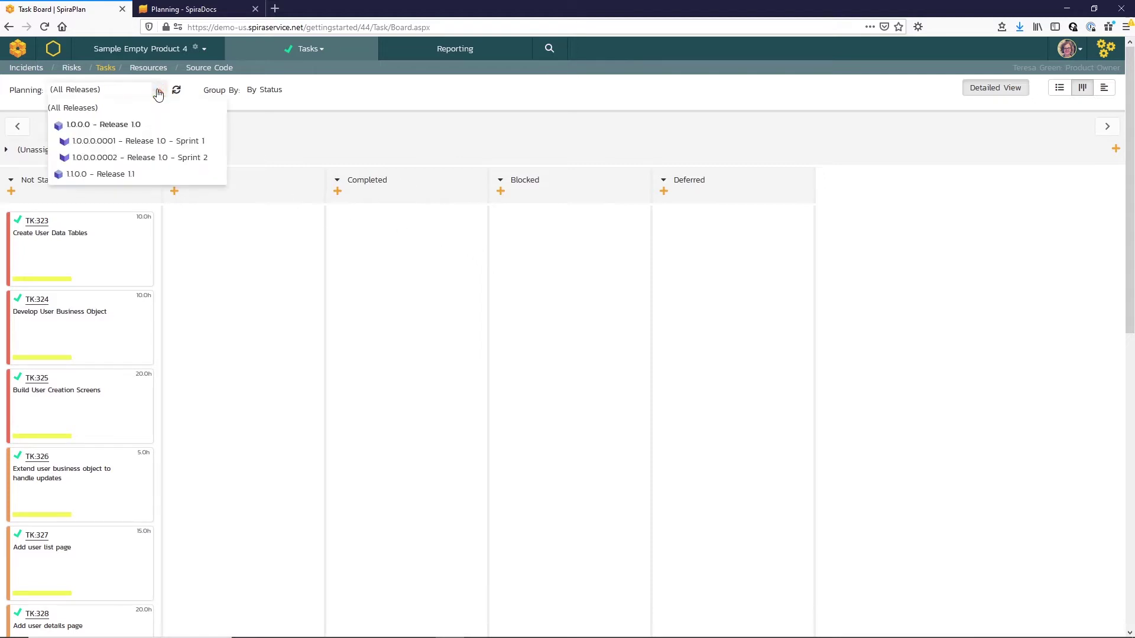
{"action": "left_click", "coordinate": [146, 125]}
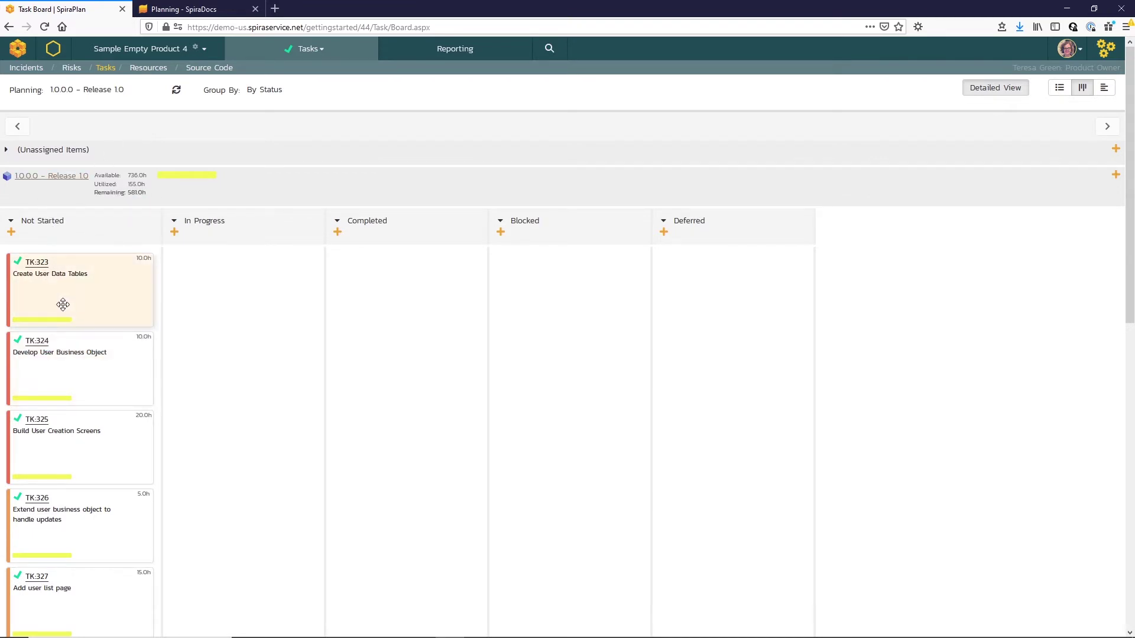
{"action": "scroll", "coordinate": [61, 303], "scroll_direction": "down", "scroll_amount": 10}
{"action": "scroll", "coordinate": [63, 304], "scroll_direction": "up", "scroll_amount": 10}
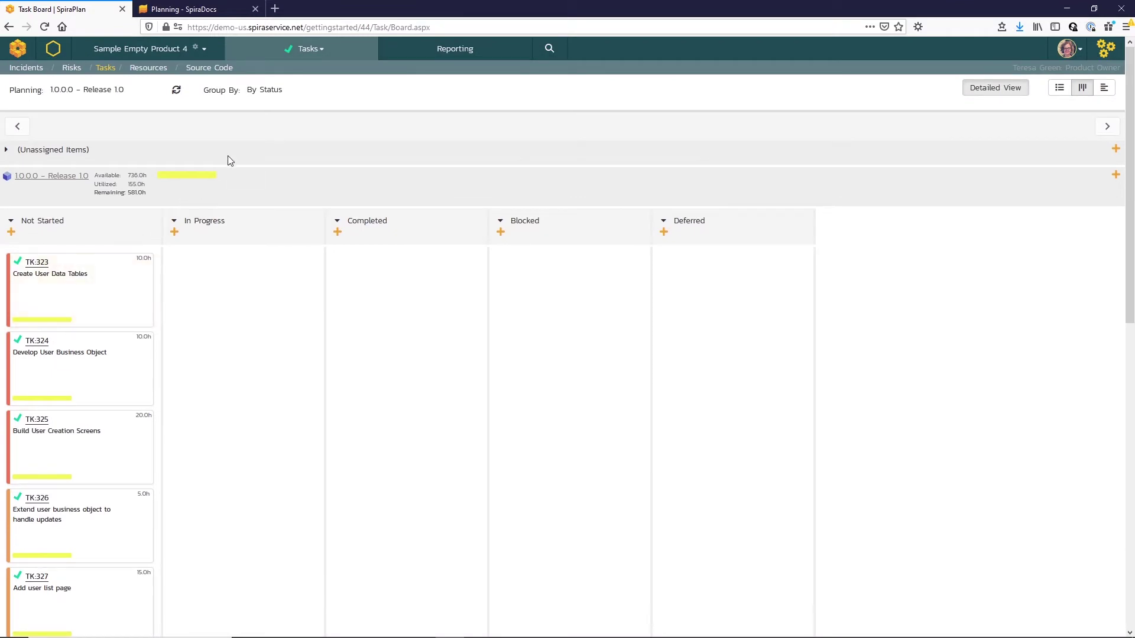
Group the board by person and collapse the System Administrator and unused member columns
{"action": "left_click", "coordinate": [354, 89]}
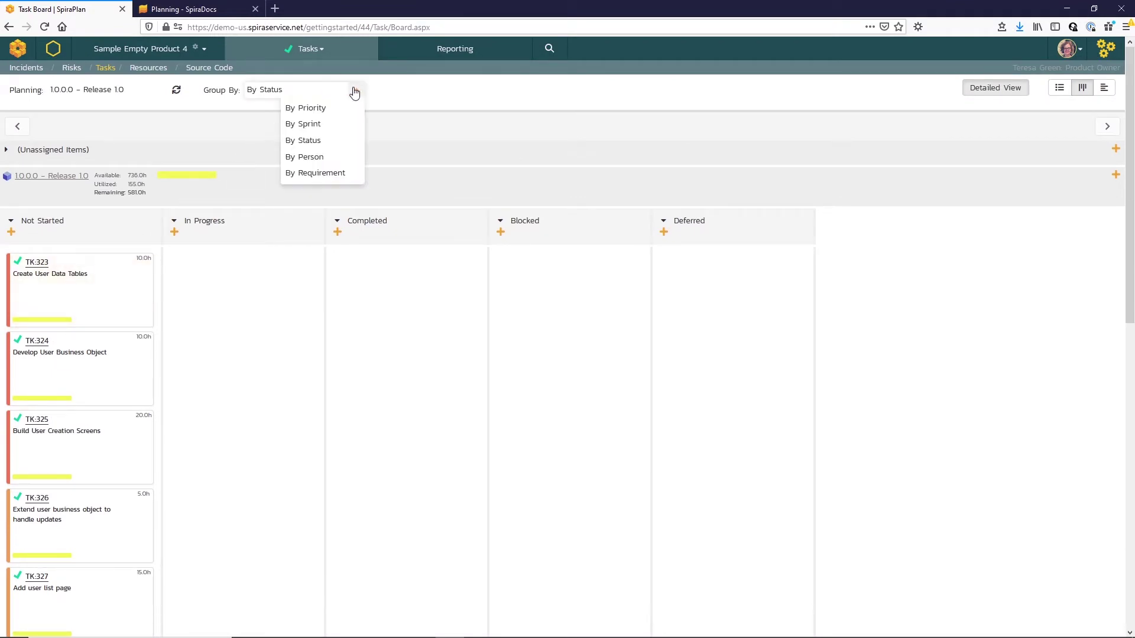
{"action": "left_click", "coordinate": [319, 158]}
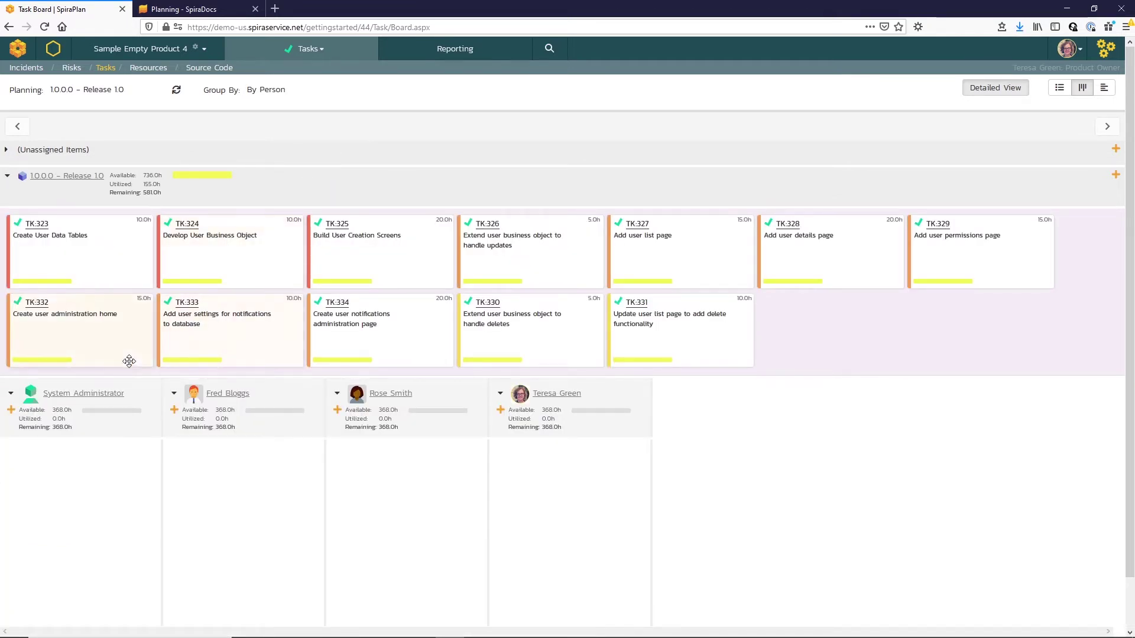
{"action": "left_click", "coordinate": [11, 395]}
{"action": "left_click", "coordinate": [44, 394]}
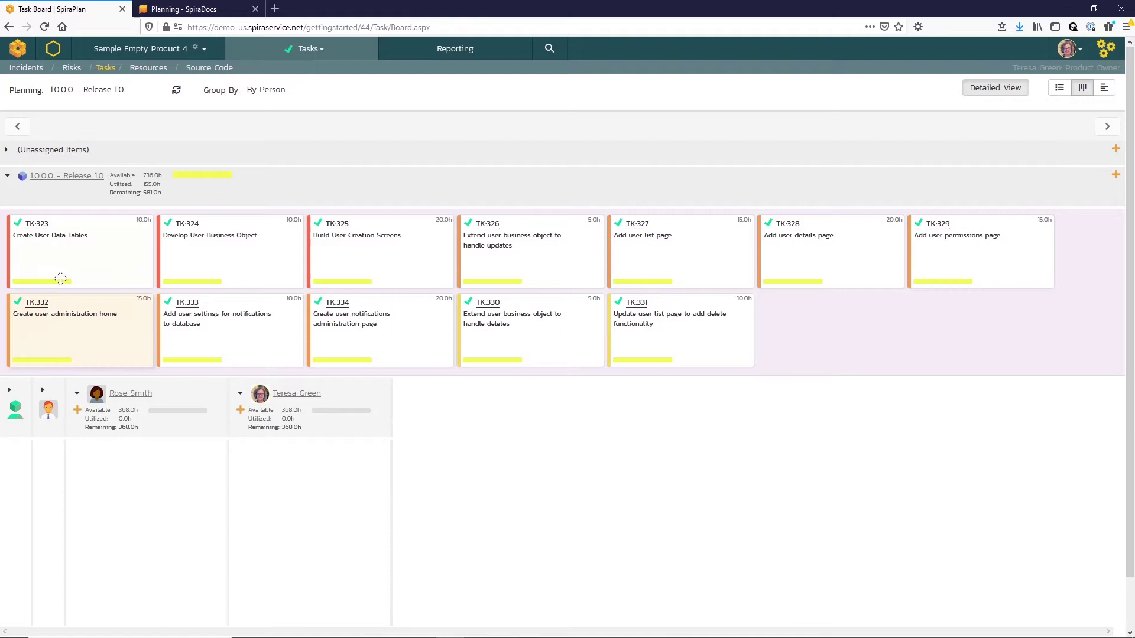
Assign TK:323–TK:326 to the product owner and TK:327–TK:329 to the other team member
{"action": "left_click", "coordinate": [200, 255], "text": "ctrl"}
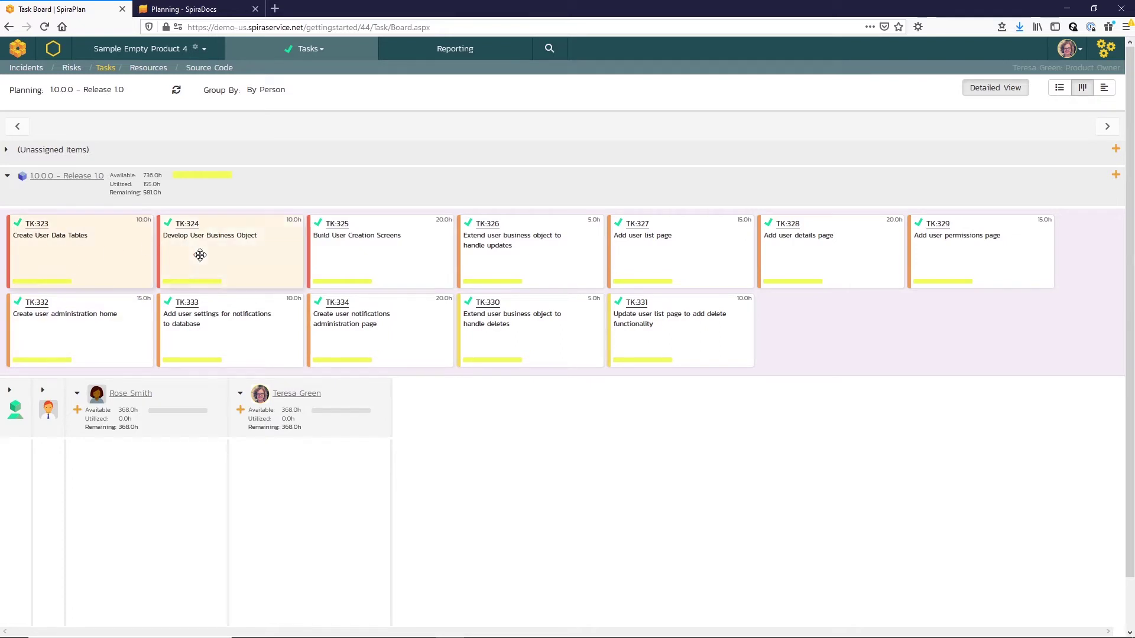
{"action": "left_click", "coordinate": [360, 250], "text": "ctrl"}
{"action": "left_click", "coordinate": [500, 253], "text": "ctrl"}
{"action": "left_click_drag", "start_coordinate": [265, 254], "coordinate": [341, 483]}
{"action": "left_click", "coordinate": [76, 263], "text": "ctrl"}
{"action": "left_click", "coordinate": [219, 246], "text": "ctrl"}
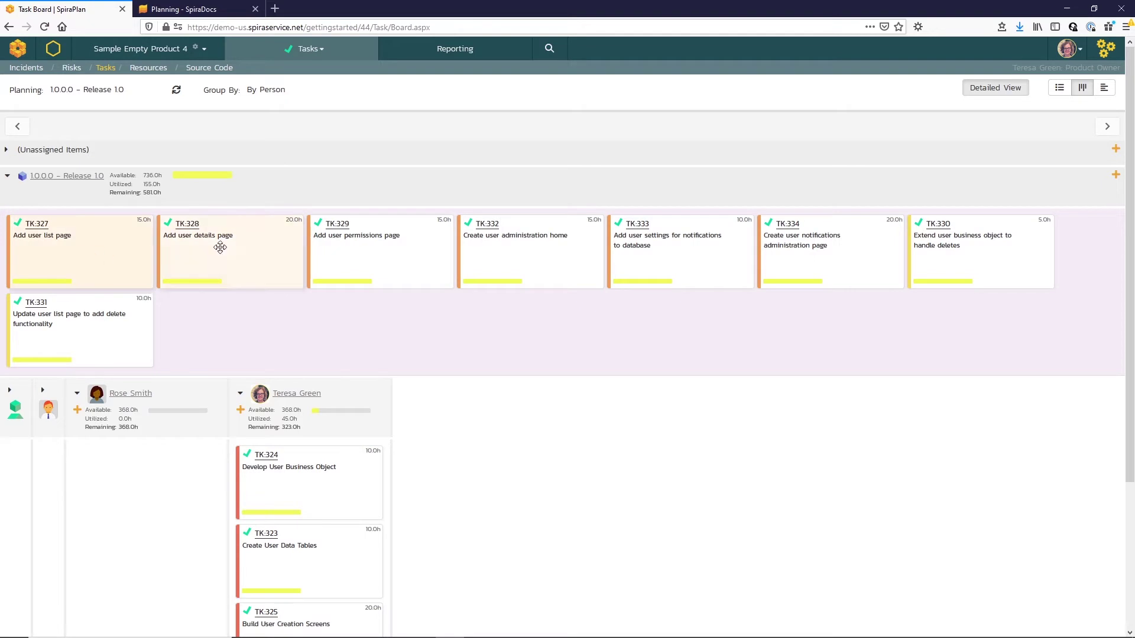
{"action": "left_click", "coordinate": [343, 248], "text": "ctrl"}
{"action": "left_click_drag", "start_coordinate": [194, 258], "coordinate": [145, 476]}
Assign TK:332–TK:334 to the product owner and TK:330–TK:331 to the other team member
{"action": "left_click", "coordinate": [199, 245], "text": "ctrl"}
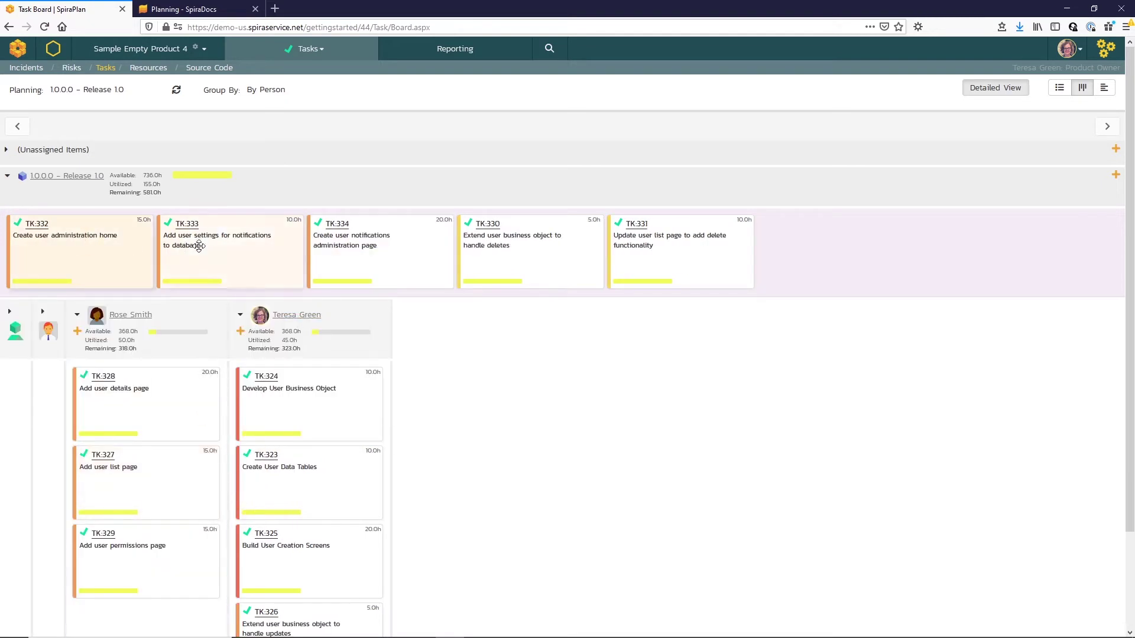
{"action": "left_click", "coordinate": [314, 260], "text": "ctrl"}
{"action": "left_click_drag", "start_coordinate": [253, 253], "coordinate": [299, 473]}
{"action": "left_click", "coordinate": [177, 258], "text": "ctrl"}
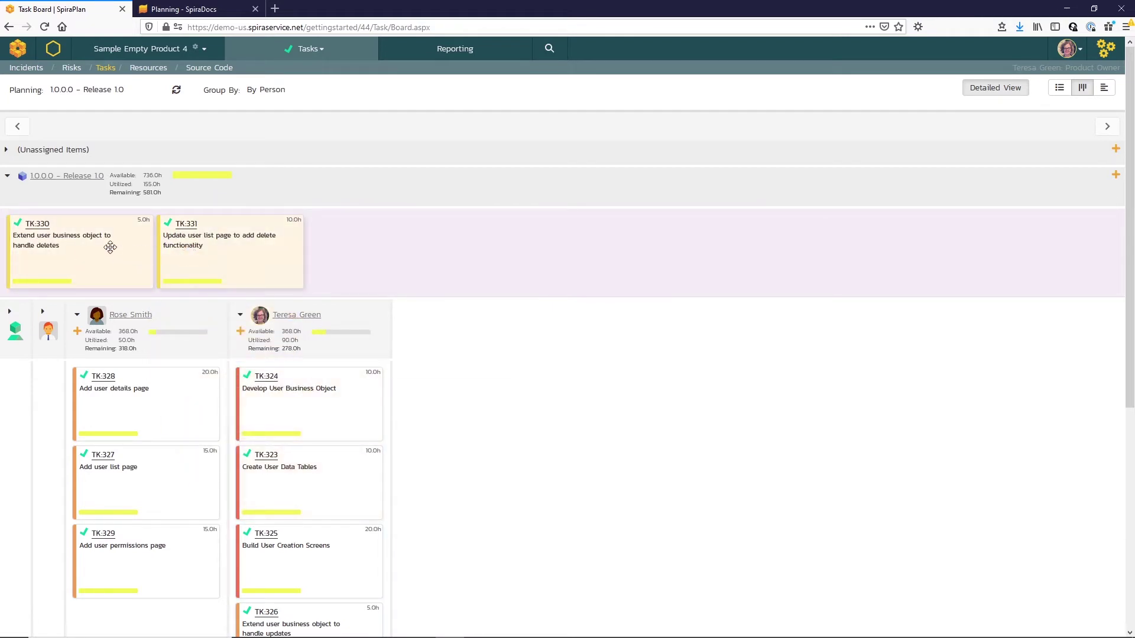
{"action": "left_click_drag", "start_coordinate": [109, 246], "coordinate": [157, 511]}
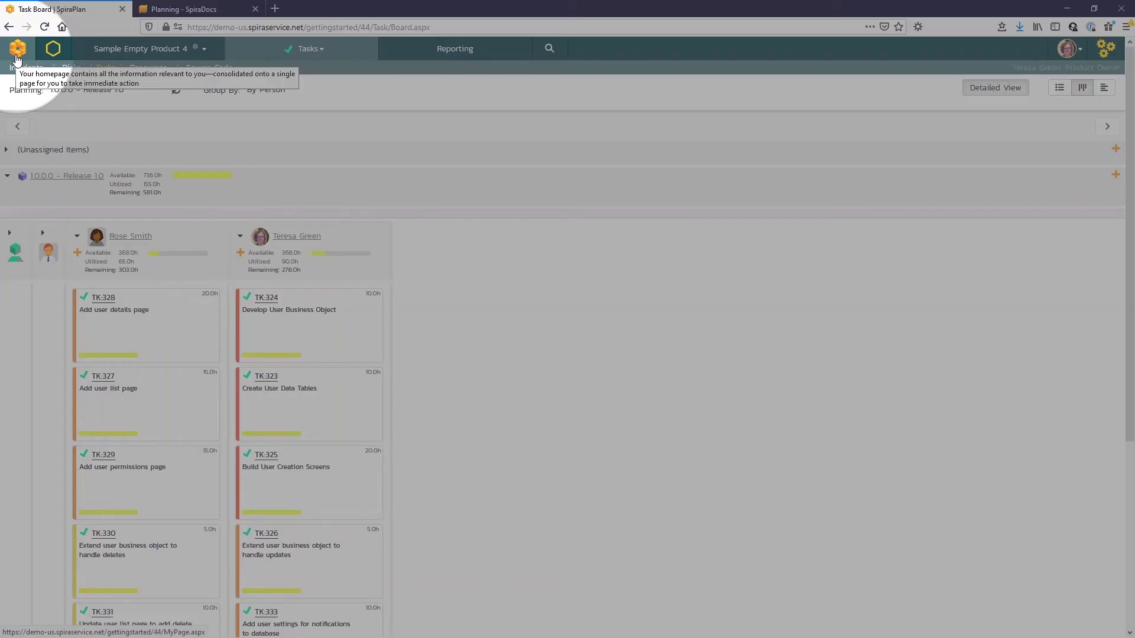
Go to My Page and locate task TK:323 Create User Data Tables under My Assigned Tasks
{"action": "left_click", "coordinate": [18, 56]}
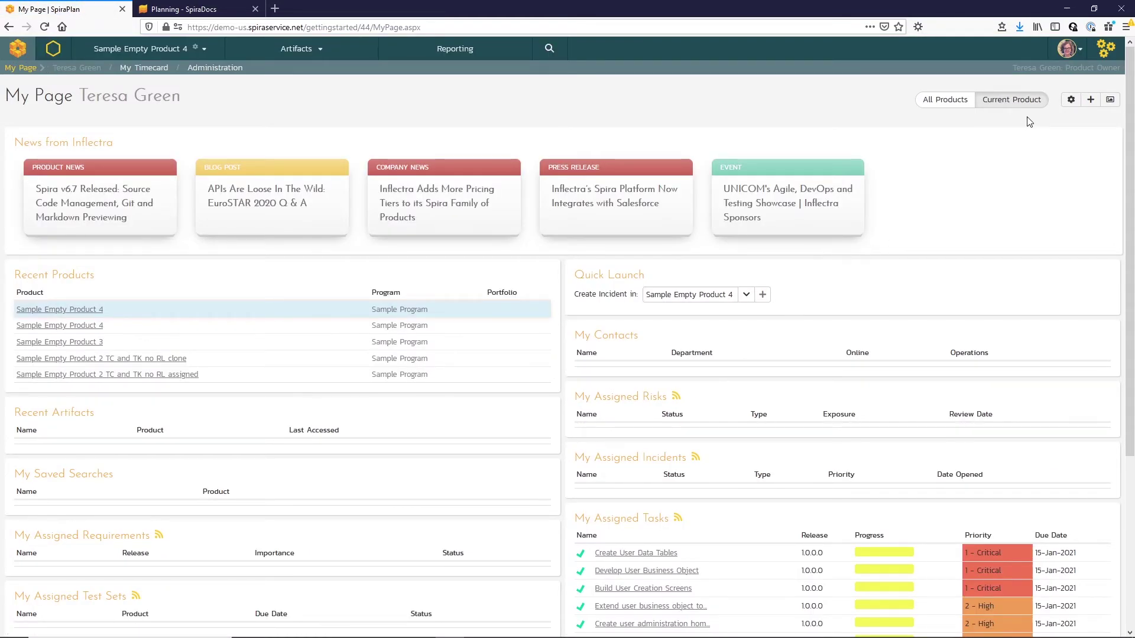
{"action": "scroll", "coordinate": [974, 323], "scroll_direction": "down", "scroll_amount": 4}
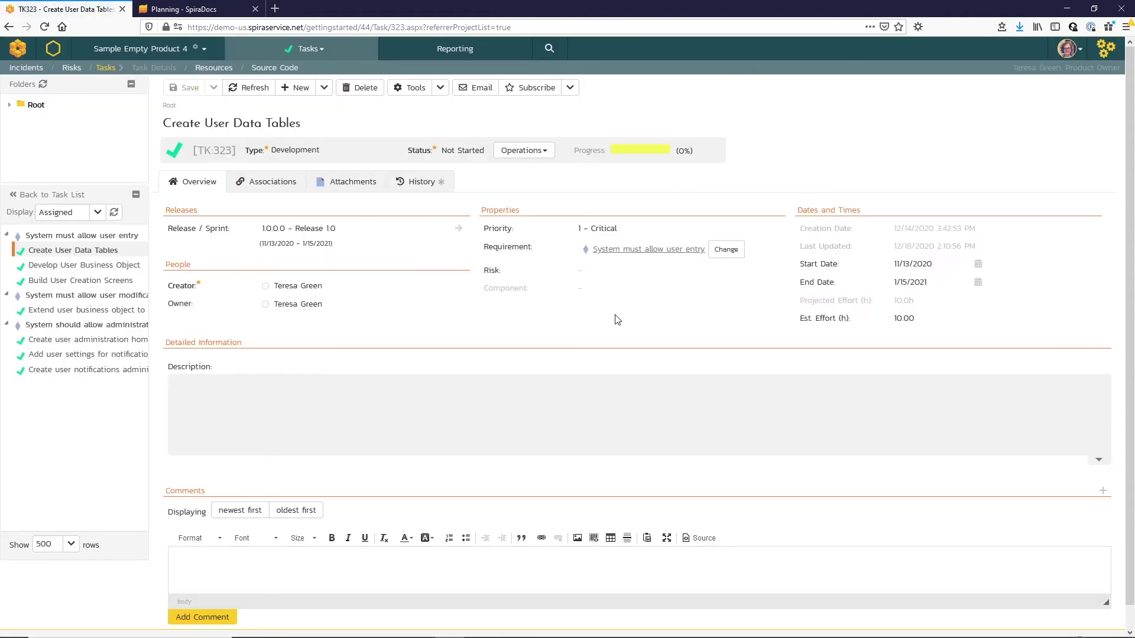
Start task TK:323 and save it as In Progress
{"action": "left_click", "coordinate": [535, 152]}
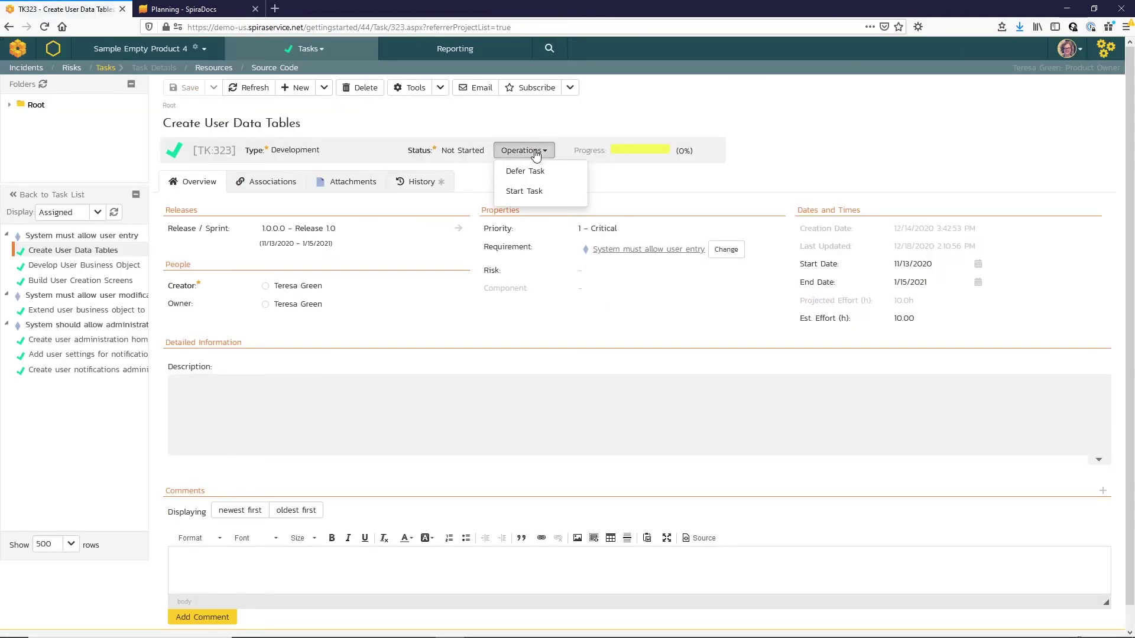
{"action": "left_click", "coordinate": [531, 195]}
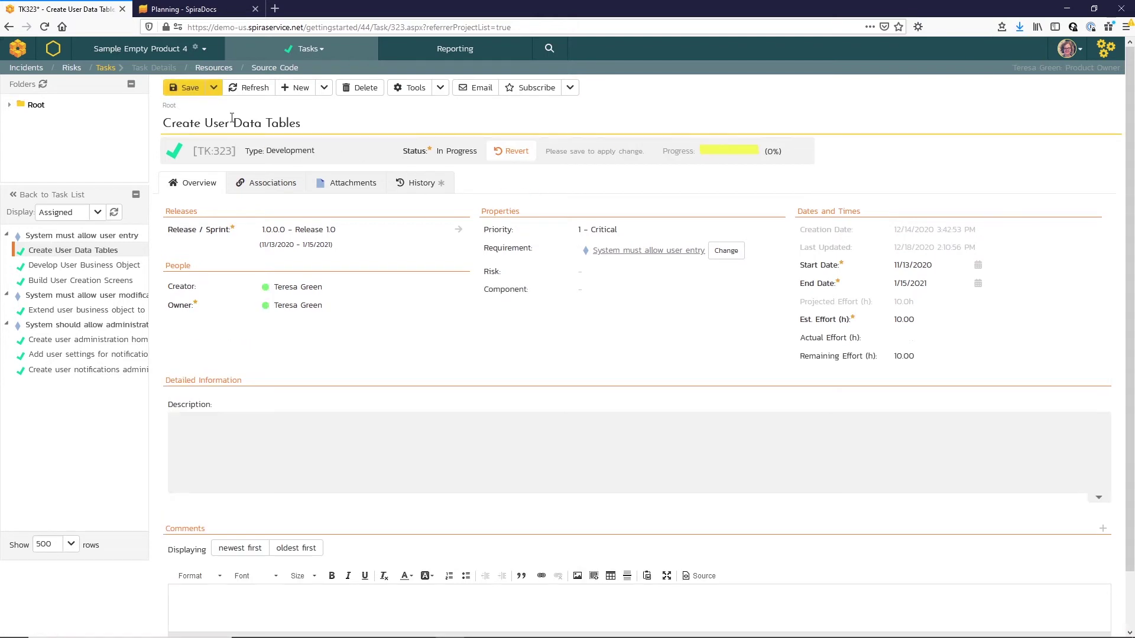
{"action": "left_click", "coordinate": [176, 99]}
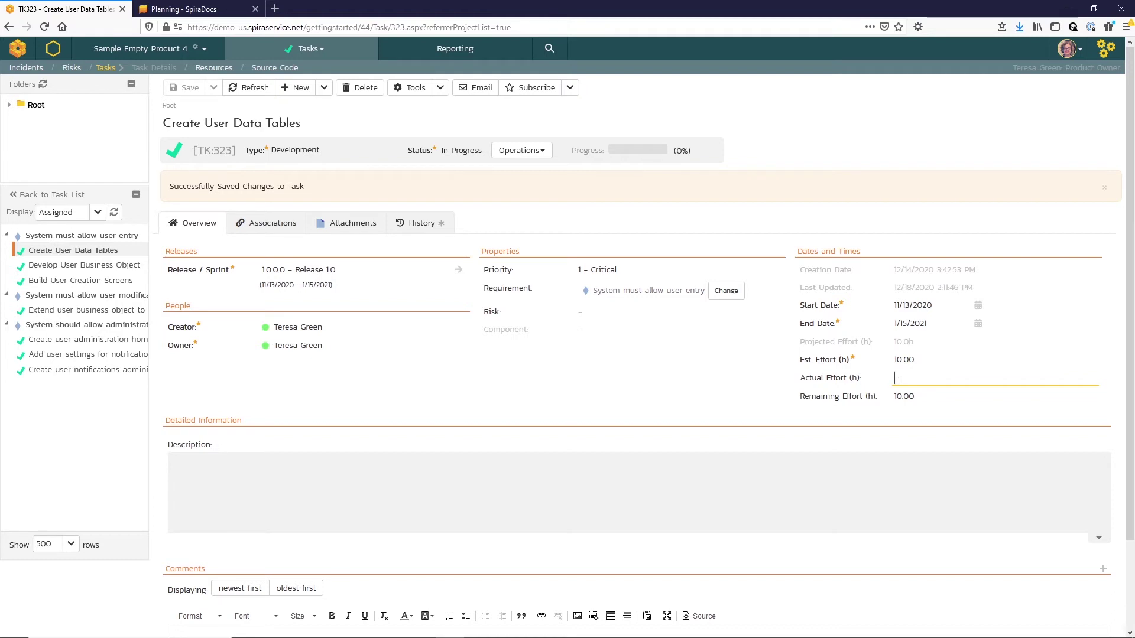
Enter 5 hours actual effort and 3 hours remaining effort, then save
{"action": "type", "text": "5"}
{"action": "left_click", "coordinate": [930, 398]}
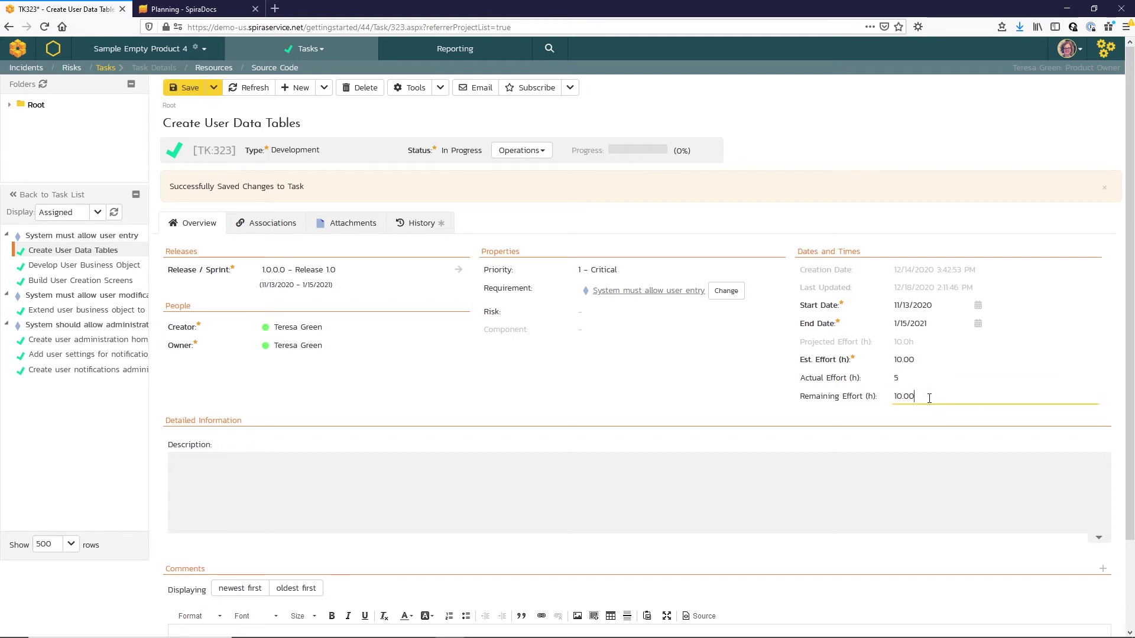
{"action": "left_click", "coordinate": [862, 394]}
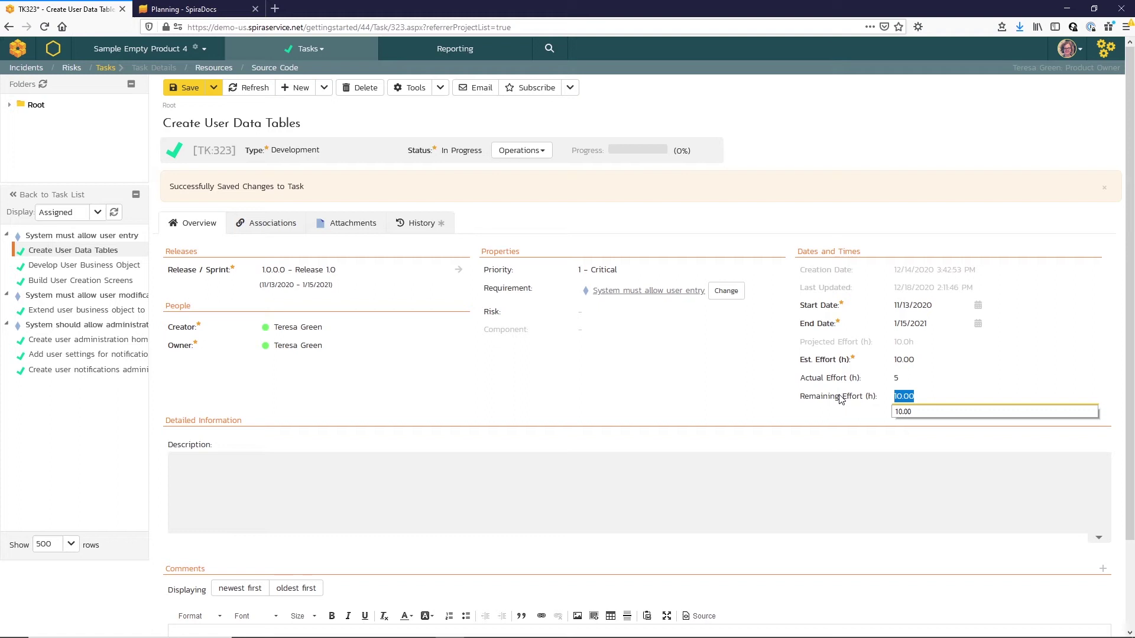
{"action": "type", "text": "3"}
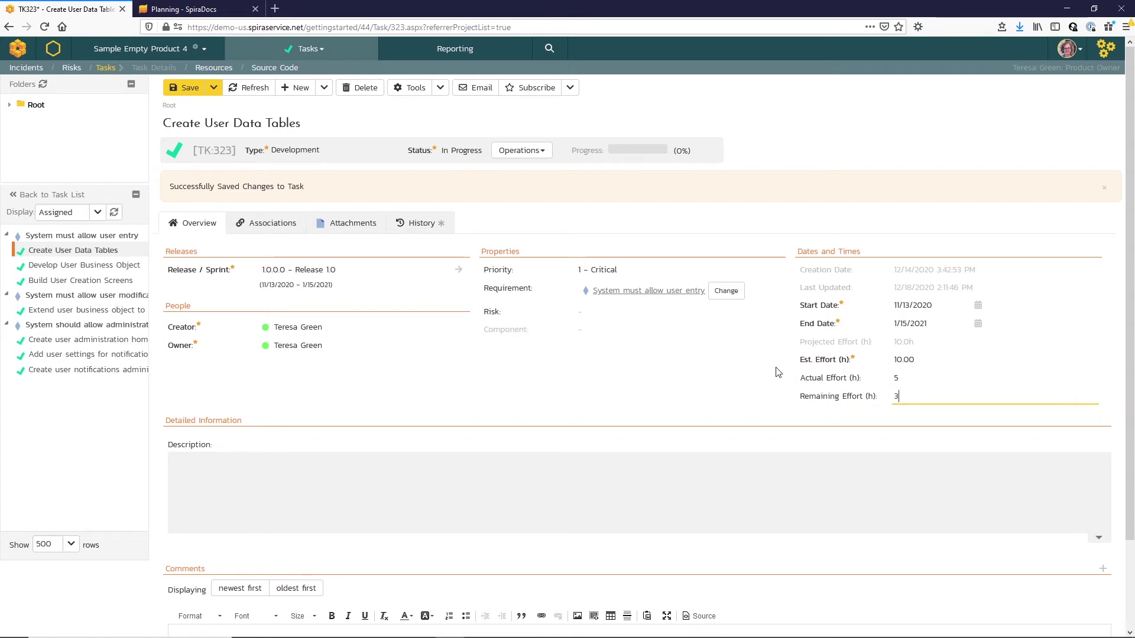
{"action": "left_click", "coordinate": [184, 88]}
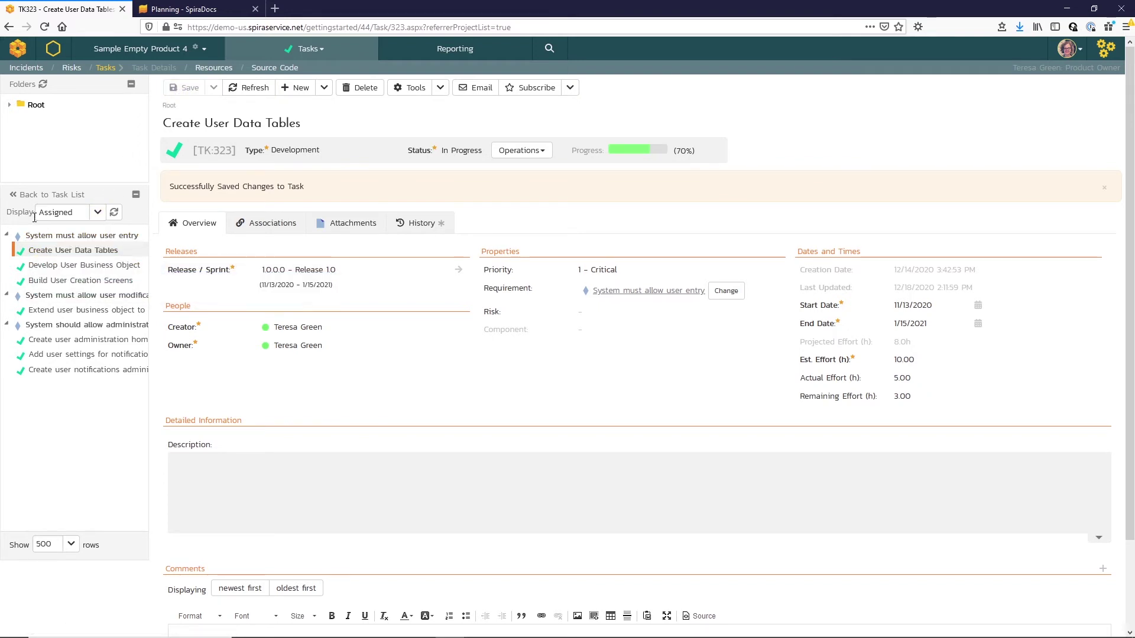
Start task TK:324 Develop User Business Object with 10h actual and 0h remaining effort, and save
{"action": "left_click", "coordinate": [58, 268]}
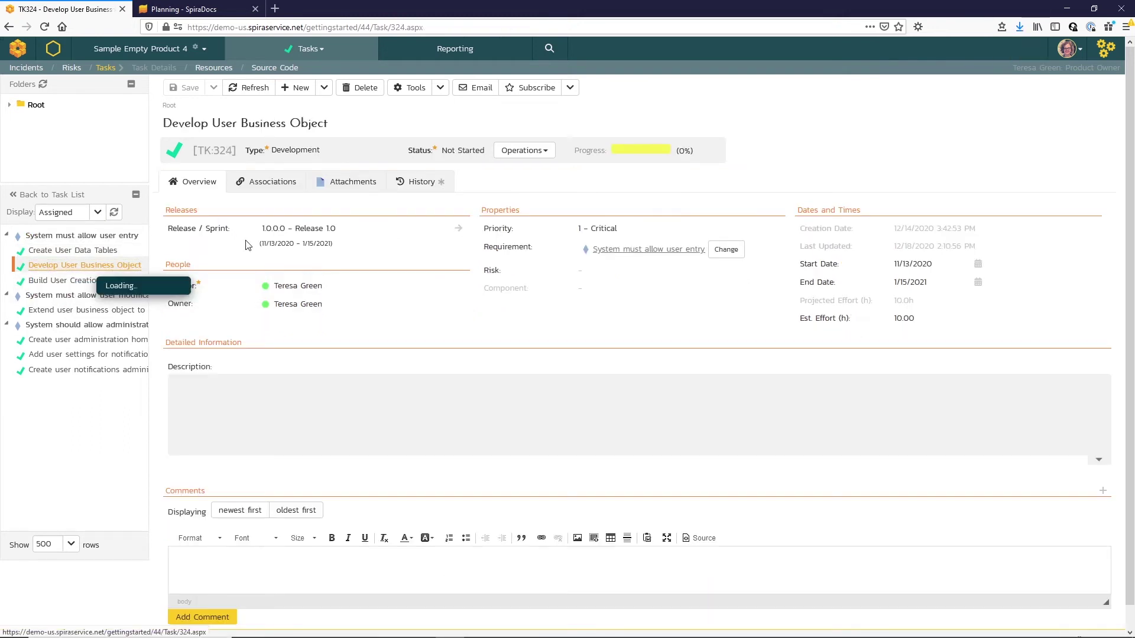
{"action": "left_click", "coordinate": [524, 151]}
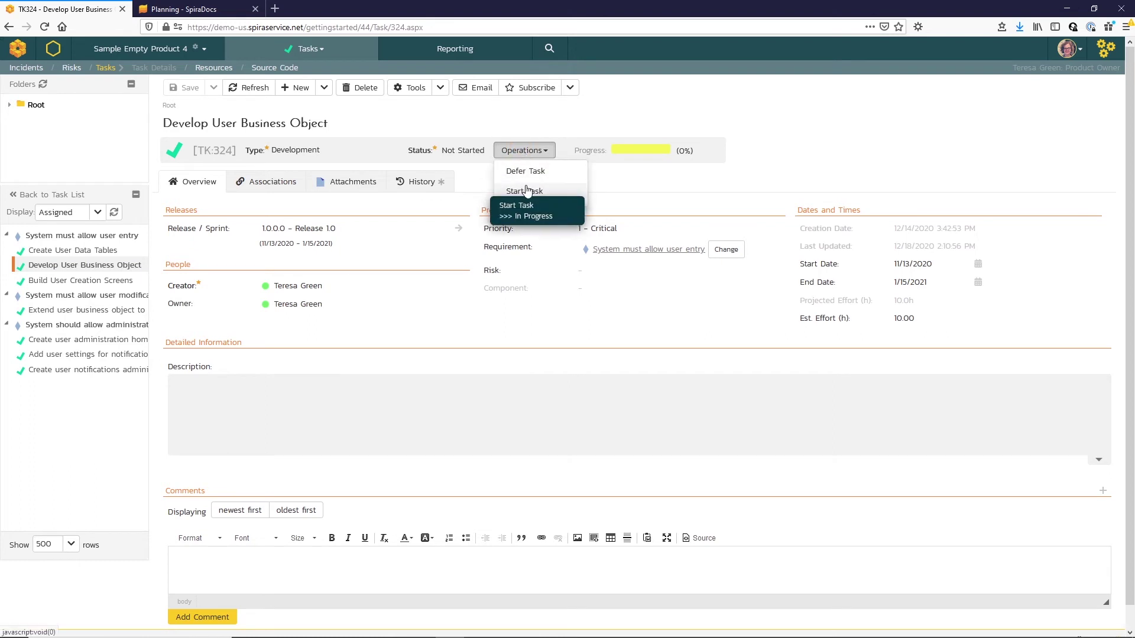
{"action": "left_click", "coordinate": [524, 206]}
{"action": "left_click", "coordinate": [896, 337]}
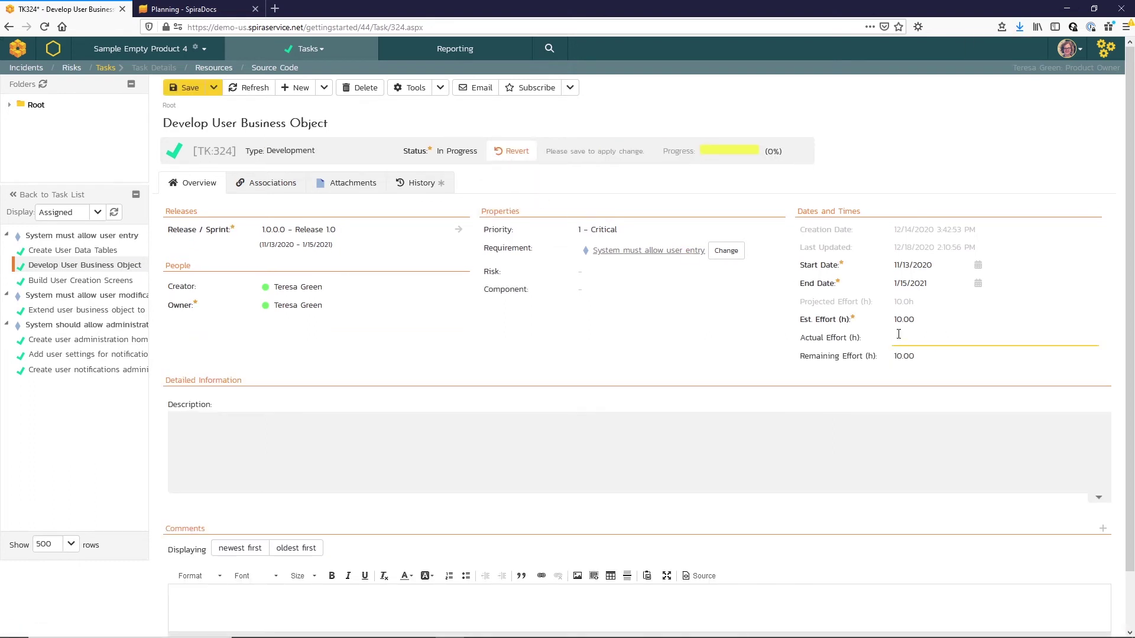
{"action": "type", "text": "10"}
{"action": "key", "text": "Tab"}
{"action": "type", "text": "0"}
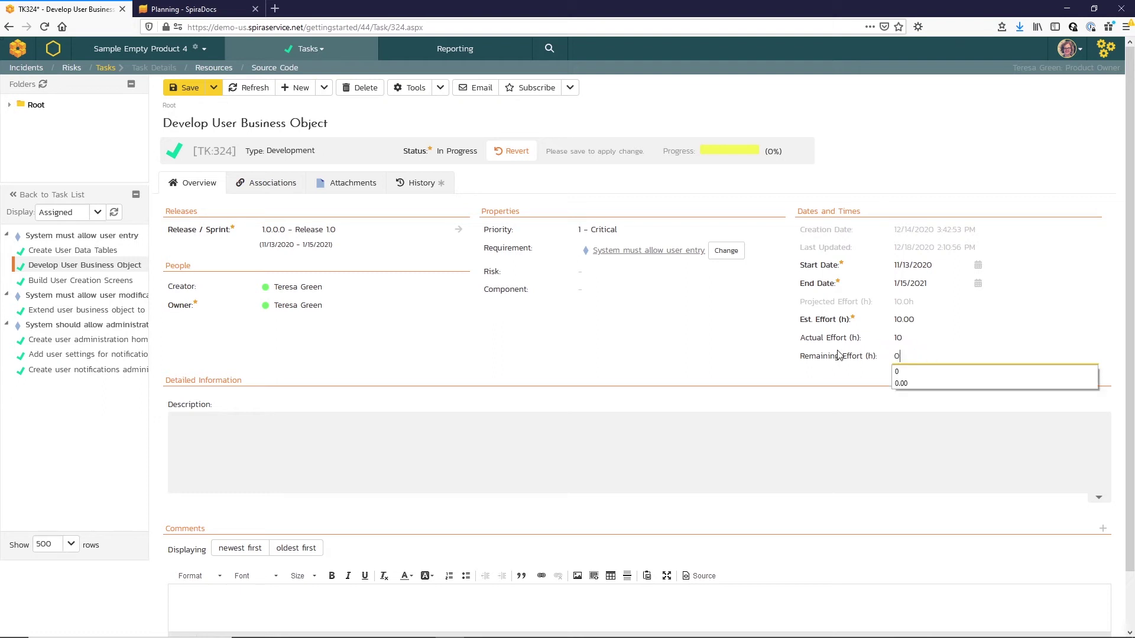
{"action": "left_click", "coordinate": [811, 380]}
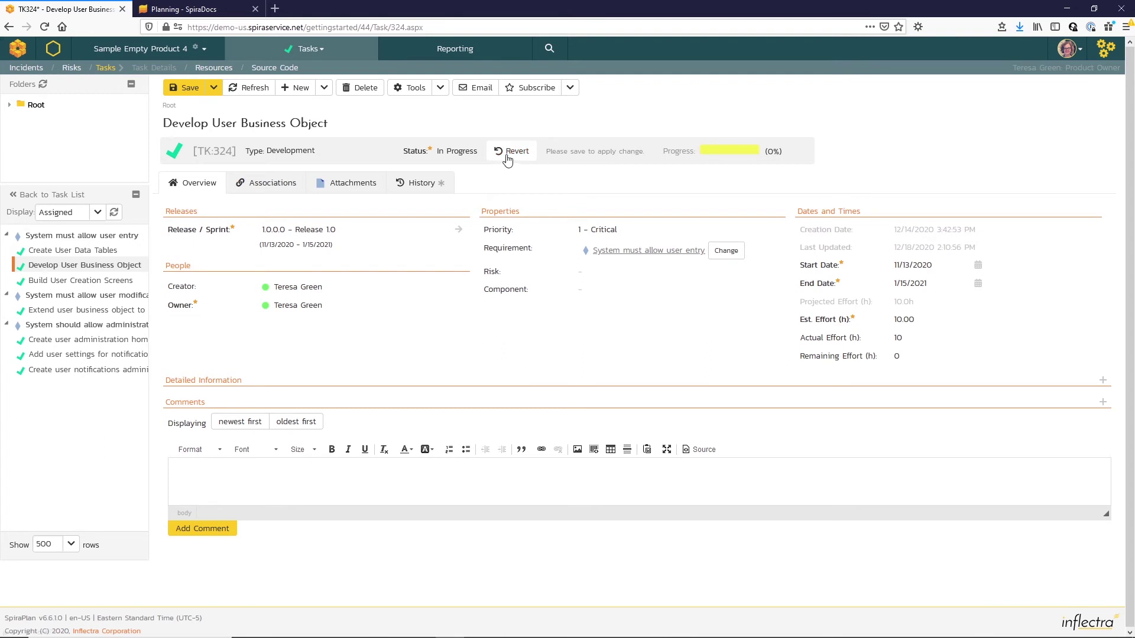
{"action": "left_click", "coordinate": [188, 87]}
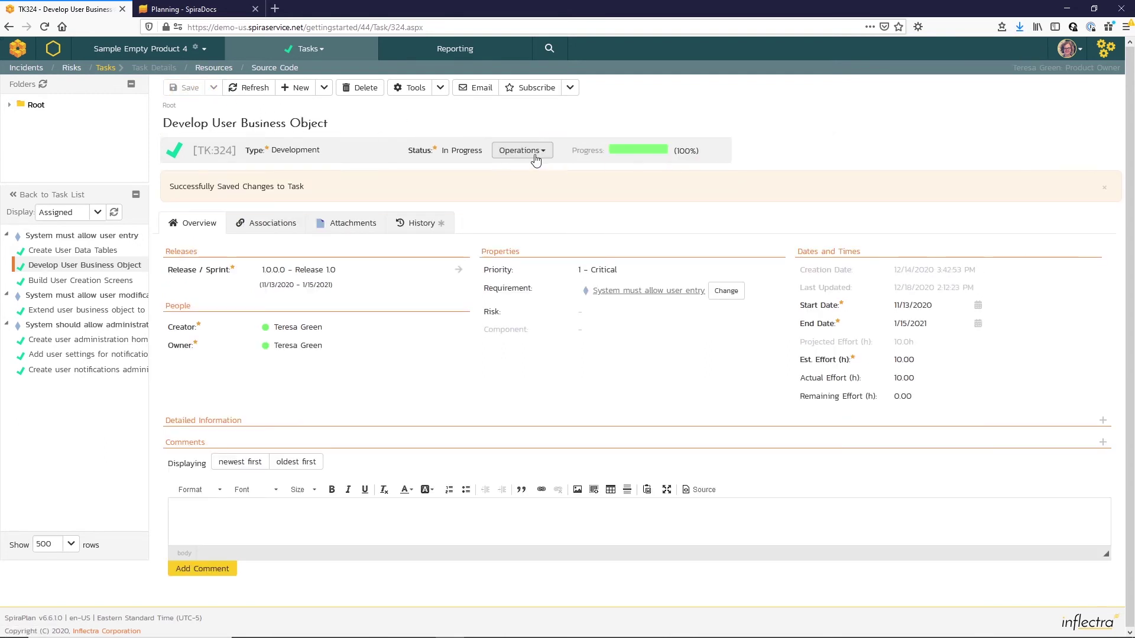
Mark task TK:324 as Completed and save it
{"action": "left_click", "coordinate": [535, 153]}
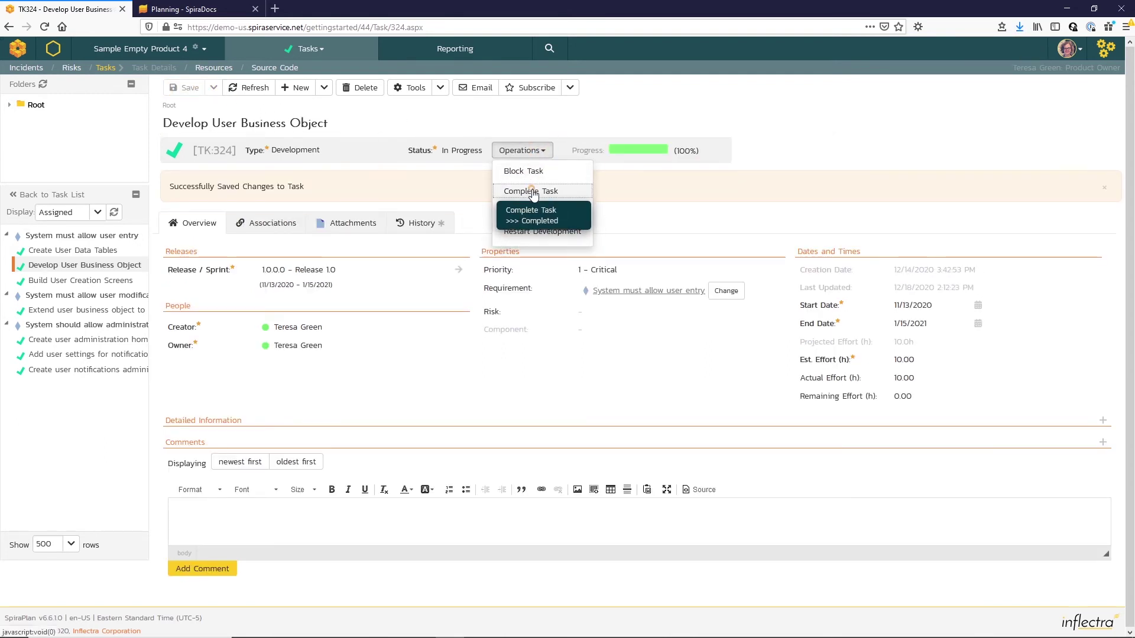
{"action": "left_click", "coordinate": [509, 190]}
{"action": "left_click", "coordinate": [183, 87]}
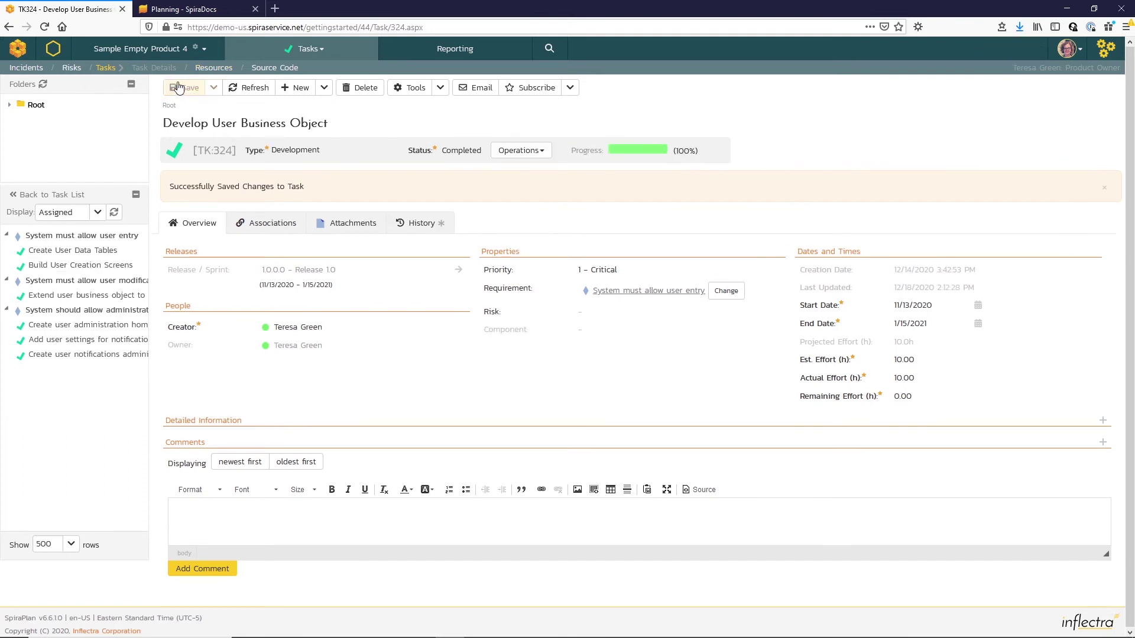
Return to the Task Board and group its cards by status
{"action": "left_click", "coordinate": [106, 68]}
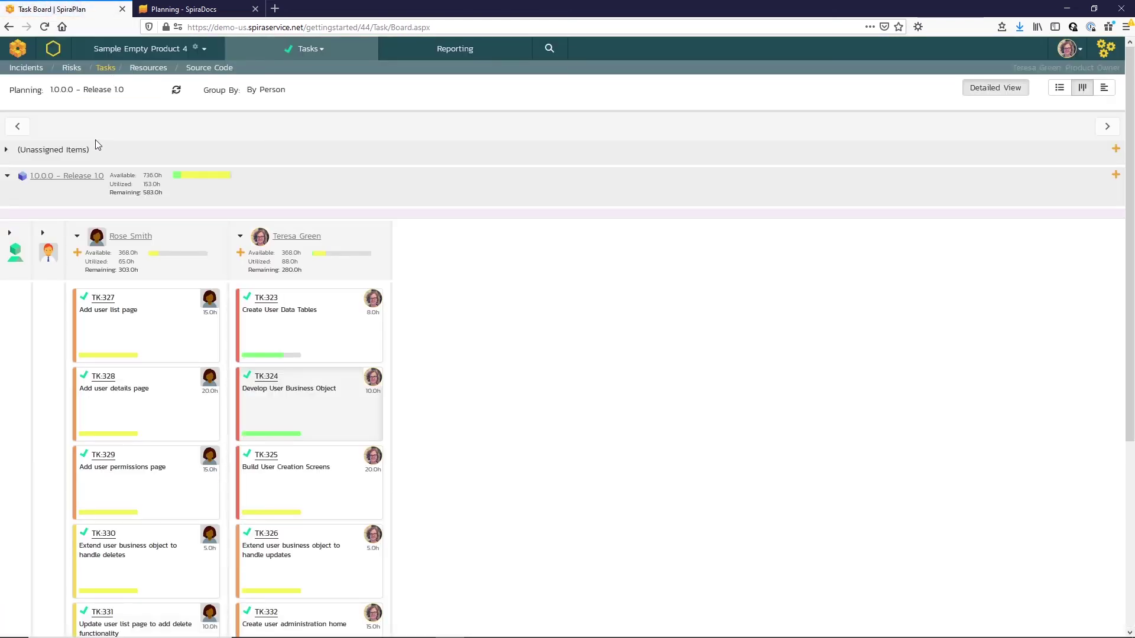
{"action": "left_click", "coordinate": [274, 88]}
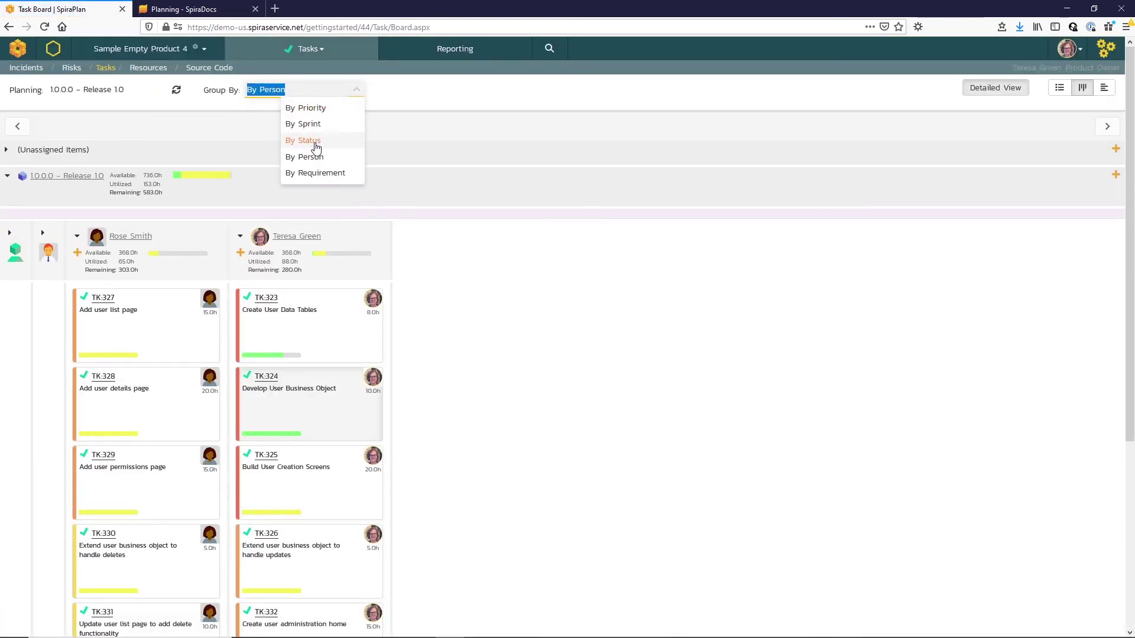
{"action": "left_click", "coordinate": [315, 143]}
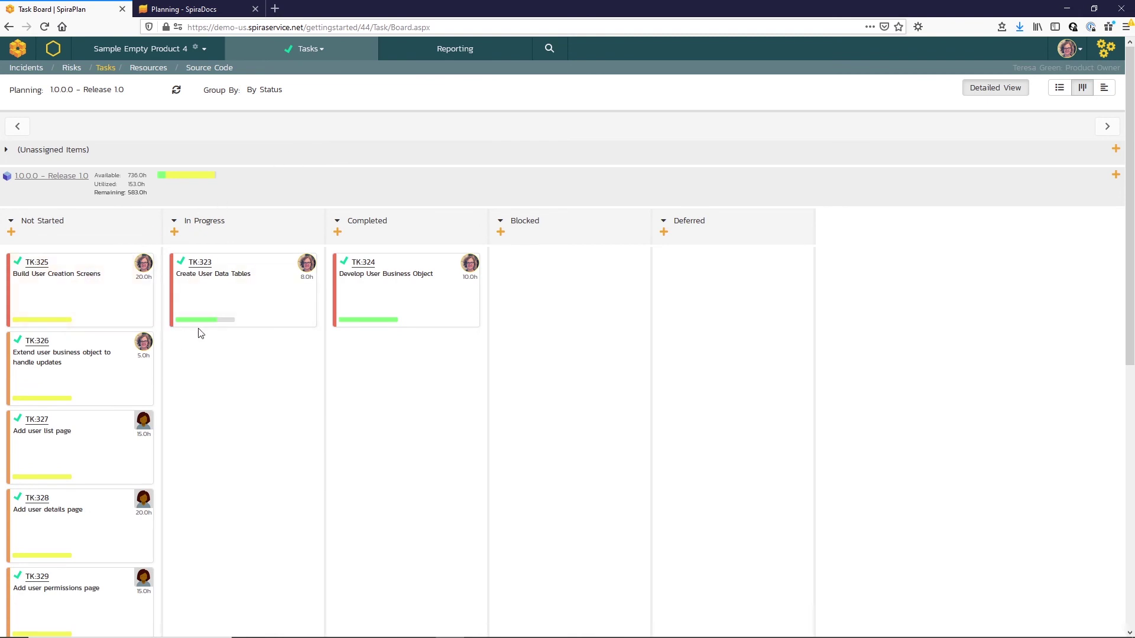
Open My Timecard from the avatar menu and scroll through the assigned tasks and incident
{"action": "mouse_move", "coordinate": [198, 320]}
{"action": "left_click", "coordinate": [1067, 48]}
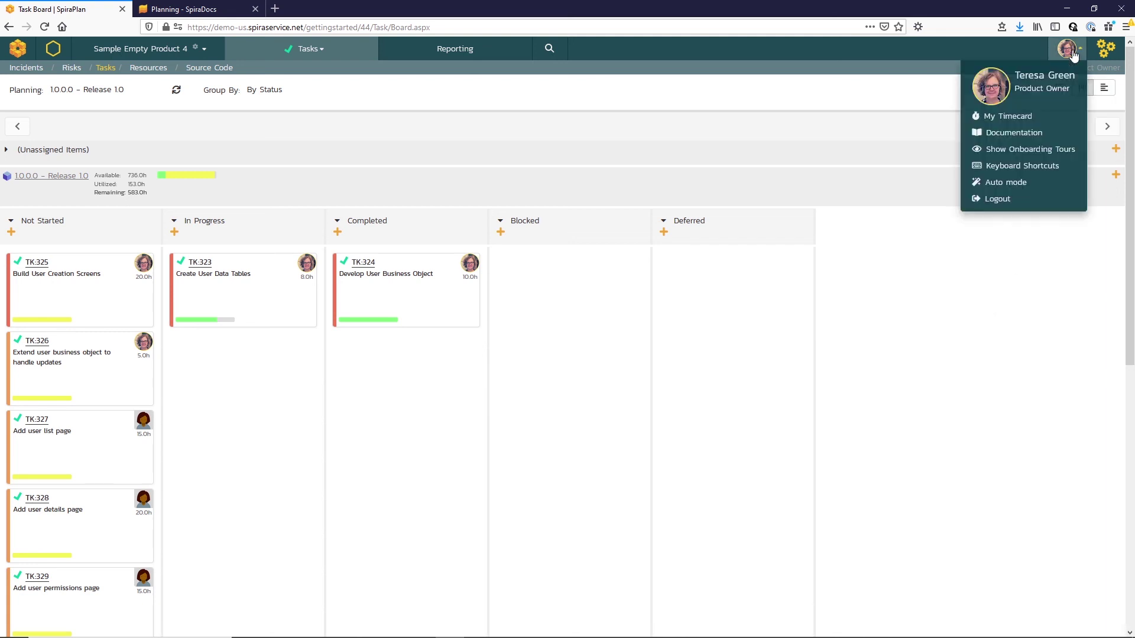
{"action": "left_click", "coordinate": [1027, 118]}
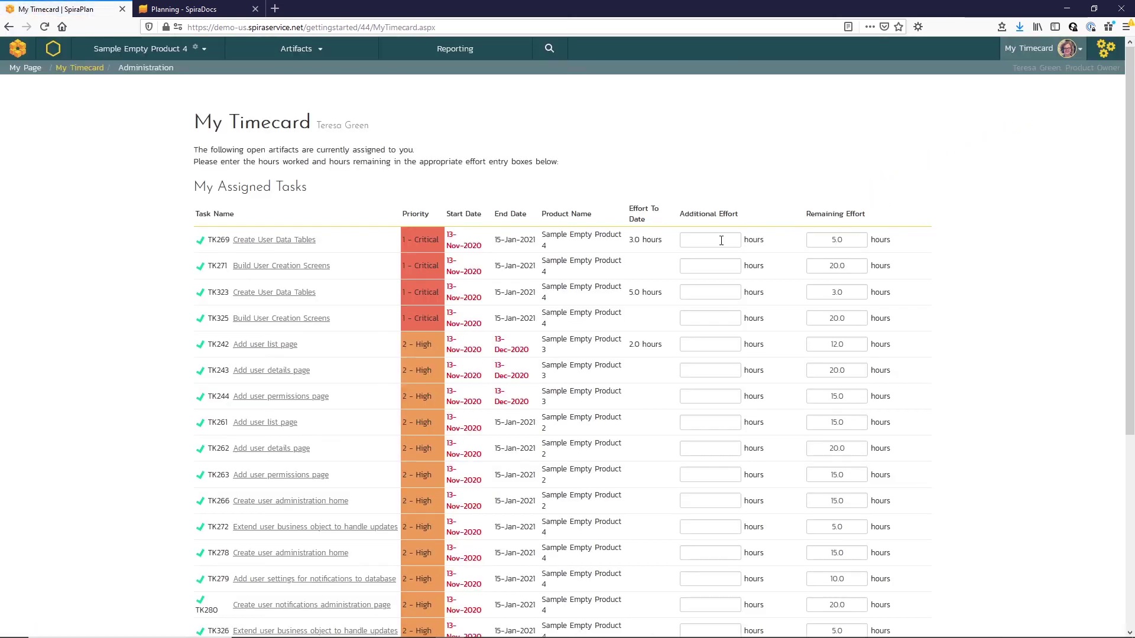
{"action": "scroll", "coordinate": [716, 244], "scroll_direction": "down", "scroll_amount": 5}
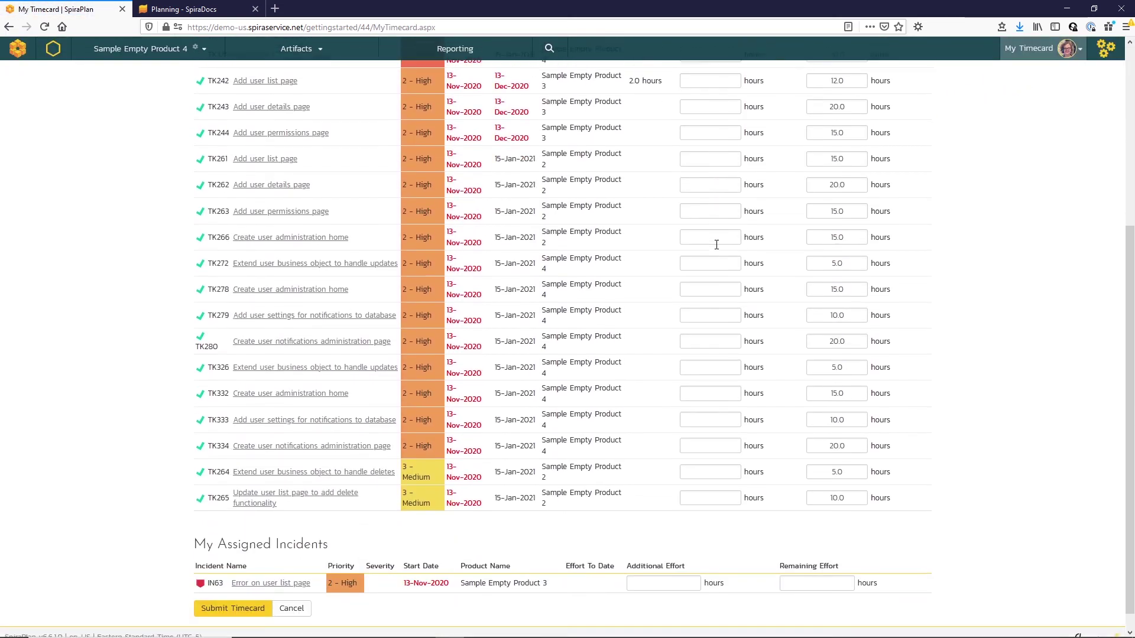